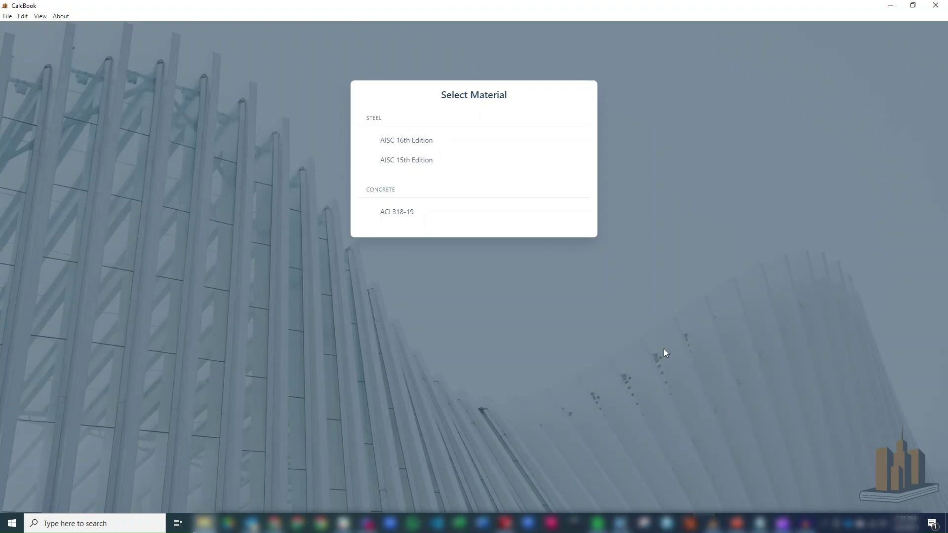
- Create a new Welded Gusset steel connection calculation under AISC 15th Edition
click(424, 160)
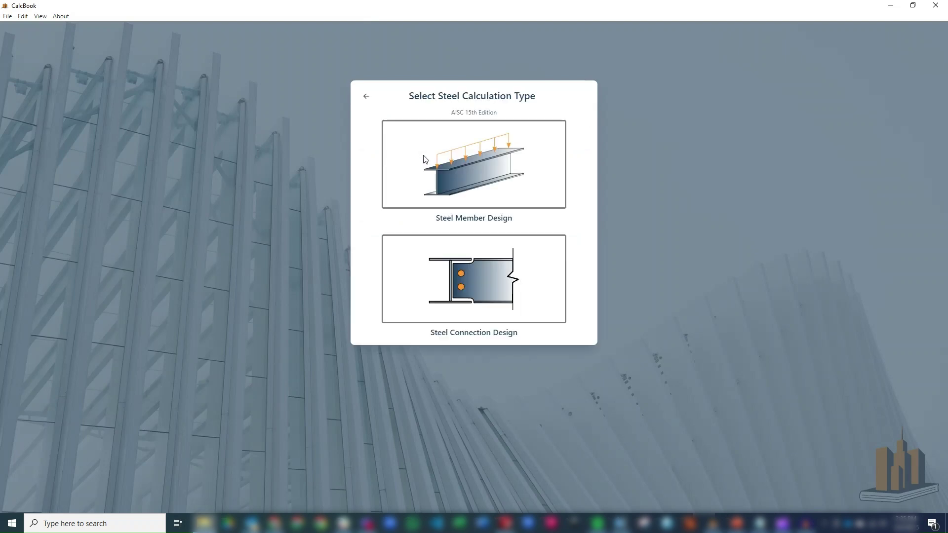
click(535, 281)
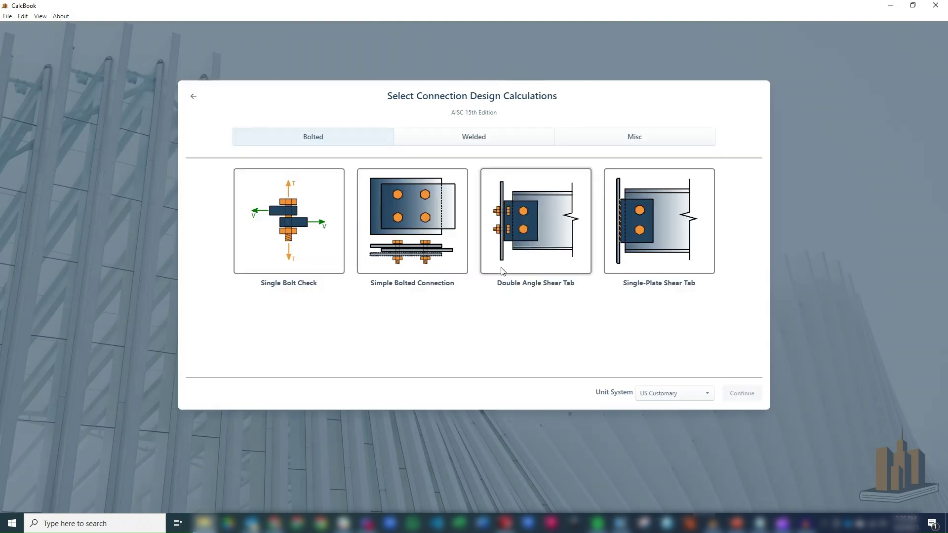
click(500, 138)
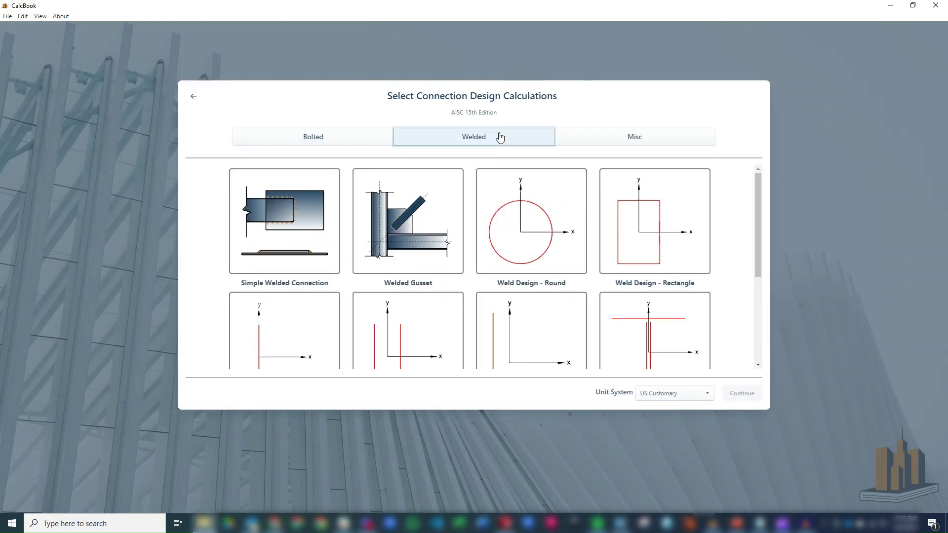
click(392, 255)
click(746, 397)
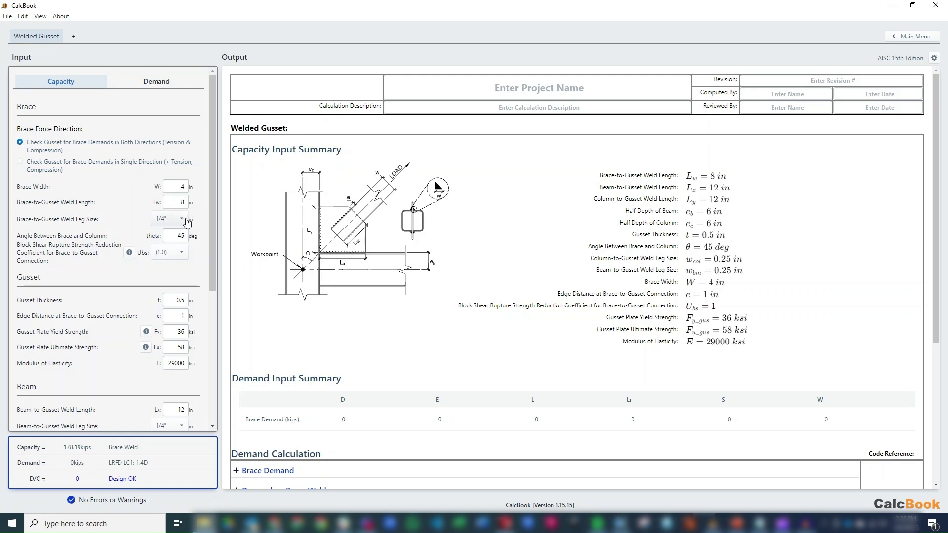
- Change the brace-to-column angle theta from 45 to 49.4 degrees
click(171, 235)
drag(171, 236, 192, 235)
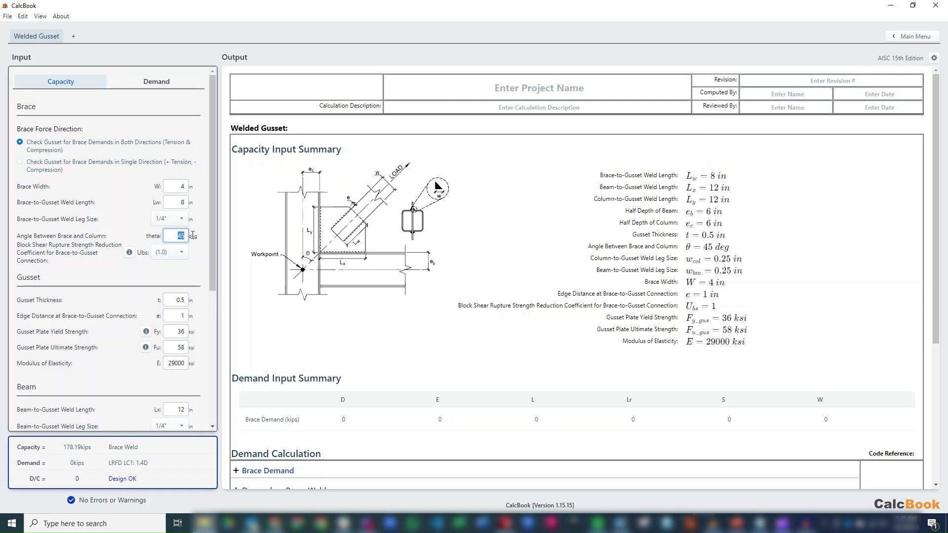
text(49.4)
click(190, 270)
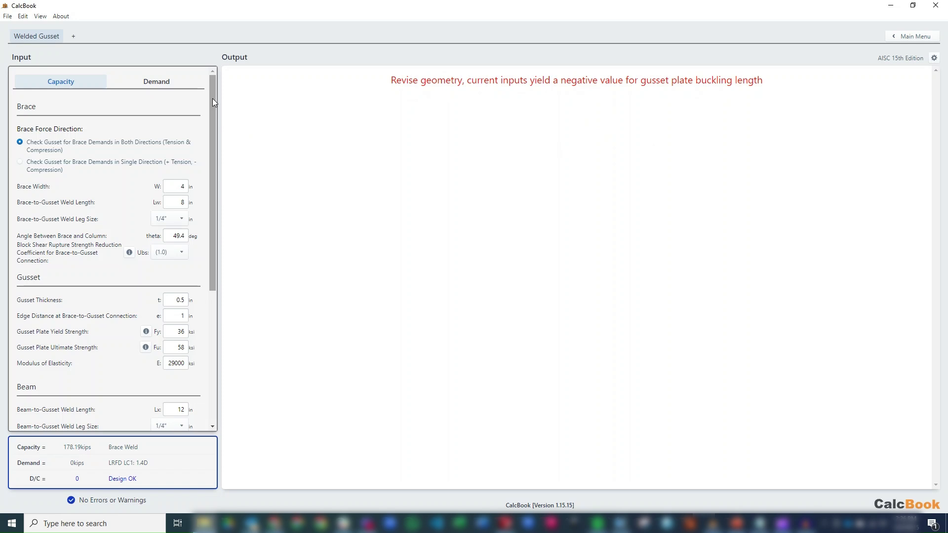
- Set the beam-to-gusset weld length Lx to 14 in
drag(213, 98, 221, 188)
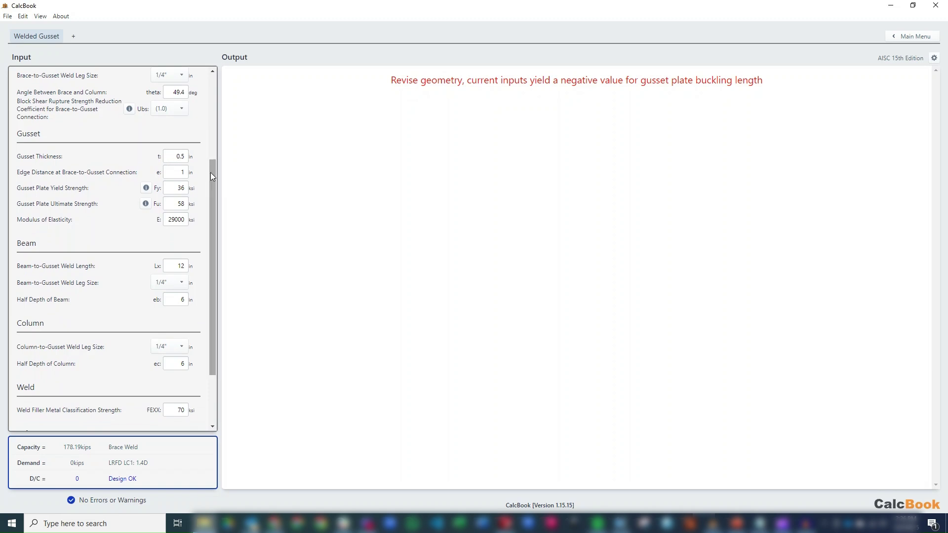
drag(210, 173, 209, 184)
drag(170, 247, 186, 247)
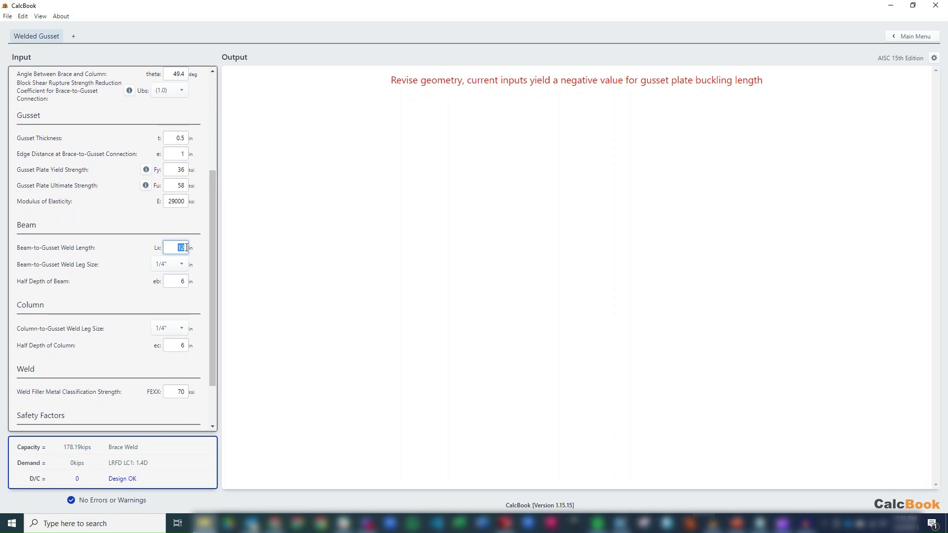
text(14)
click(200, 225)
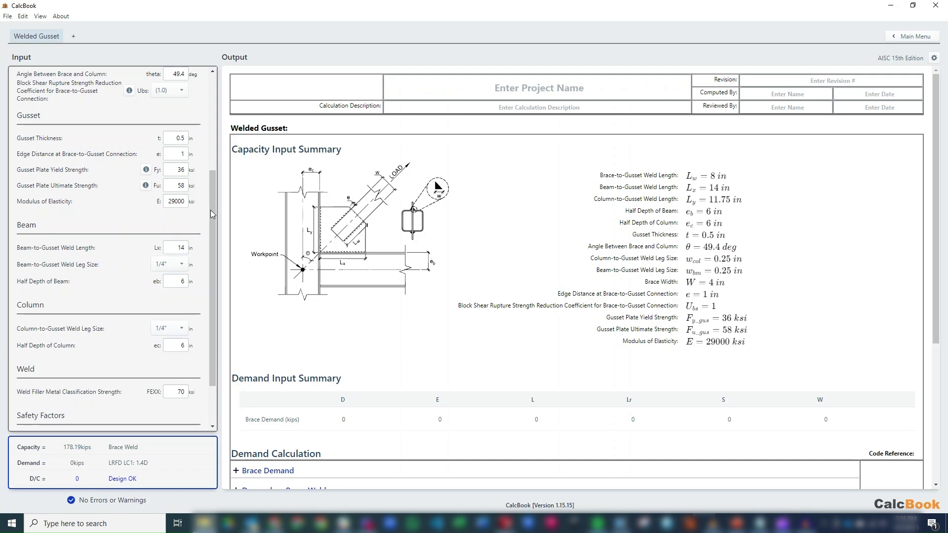
- Set beam half depth eb to 9.1 in and column half depth ec to 7 in
drag(212, 202, 209, 219)
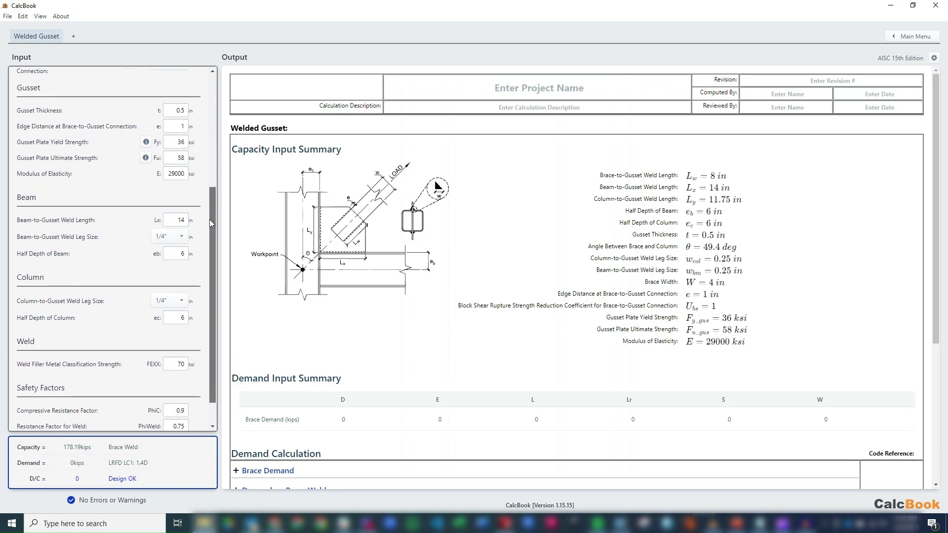
double_click(174, 257)
text(9)
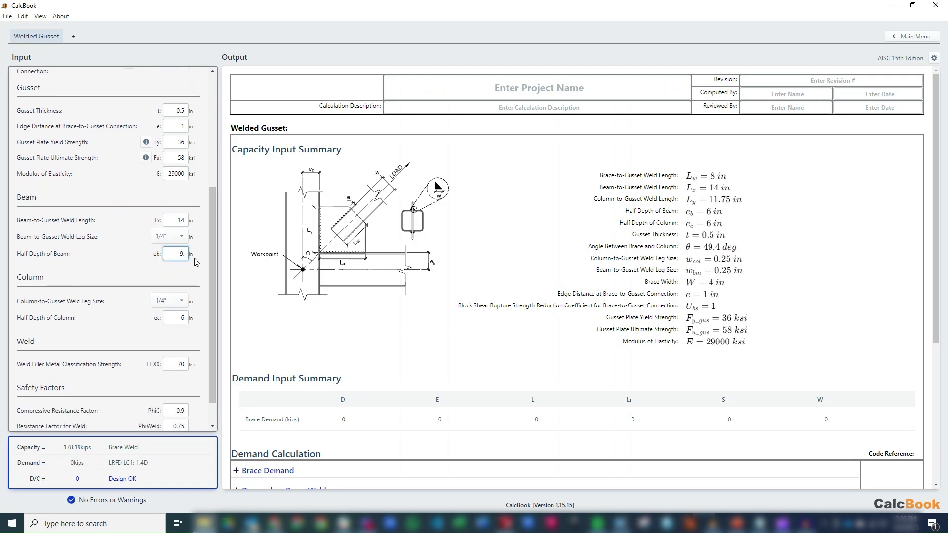
text(.1)
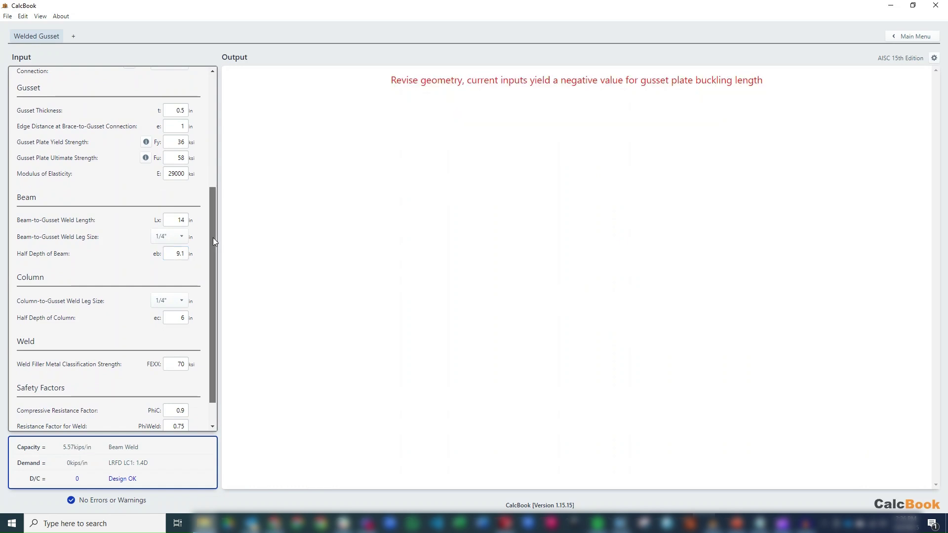
scroll(213, 241, down, 1)
double_click(187, 285)
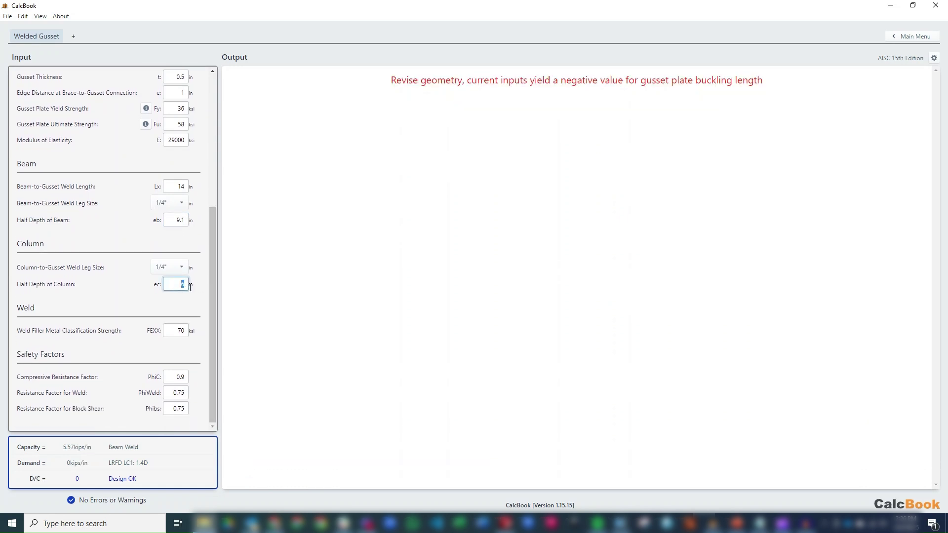
text(7)
click(188, 301)
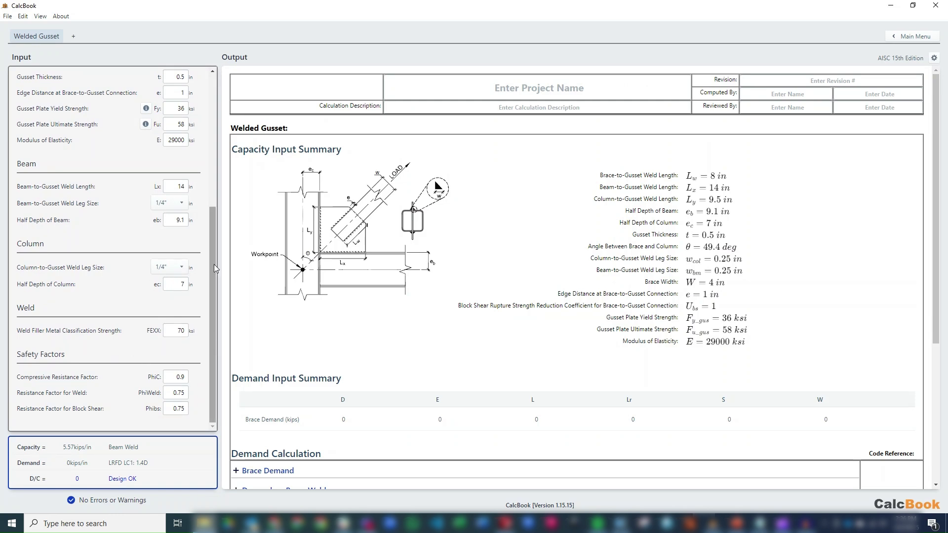
scroll(216, 278, up, 5)
- Enter an 85 kip seismic load (E) as the brace demand
click(162, 84)
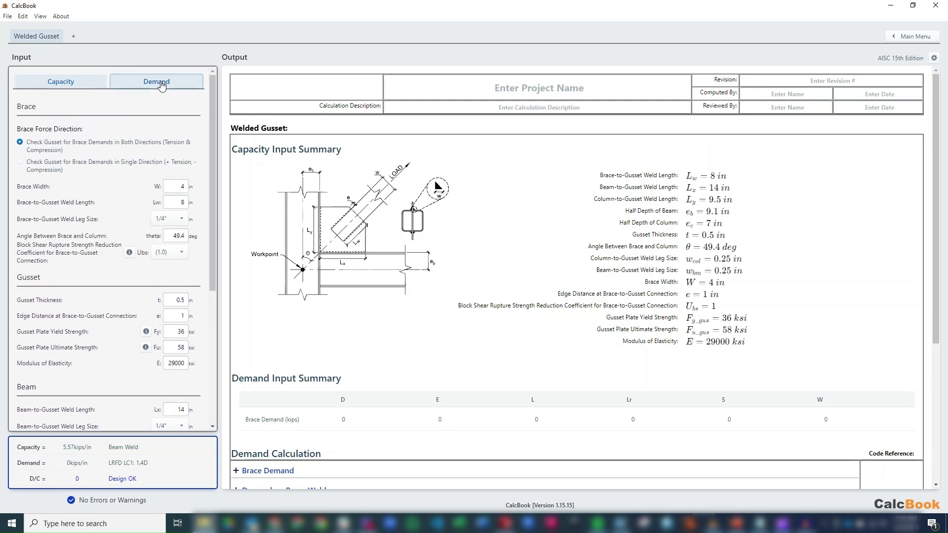
click(166, 243)
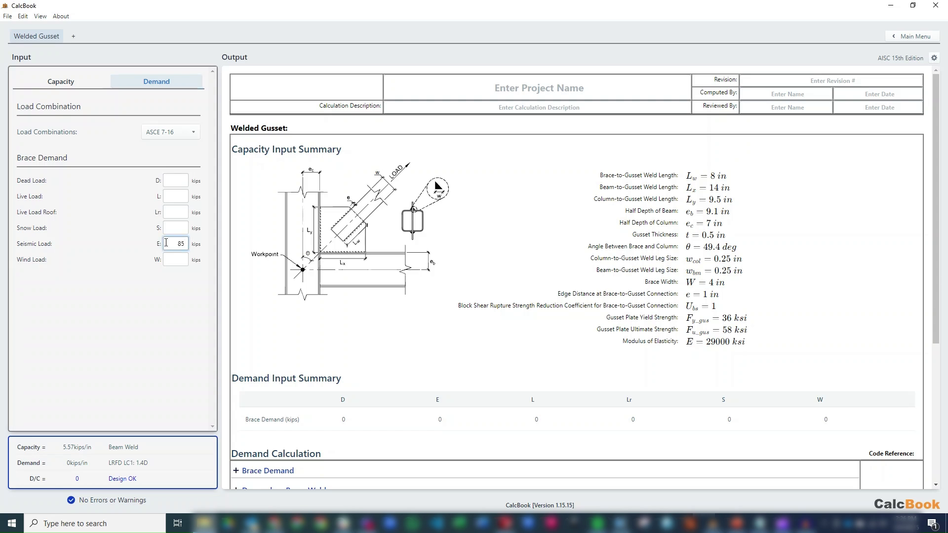
click(181, 261)
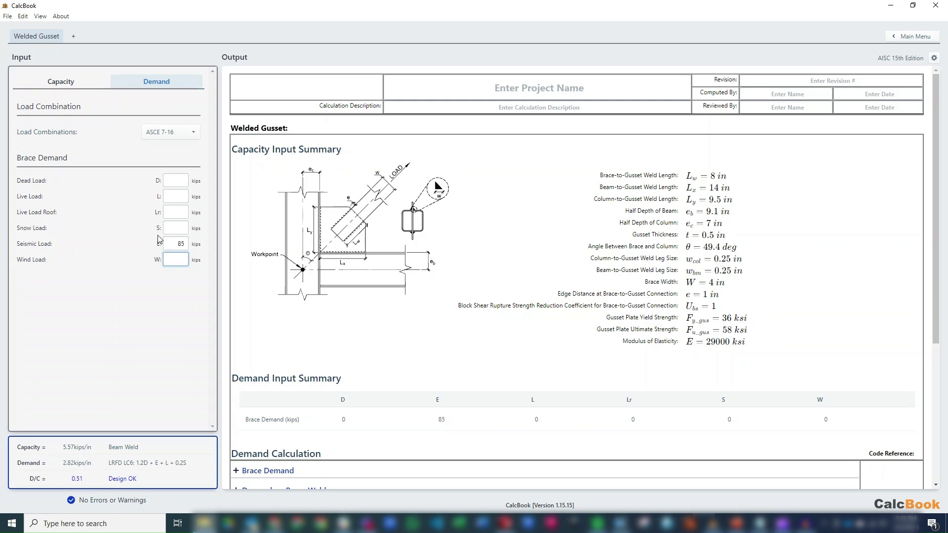
click(79, 90)
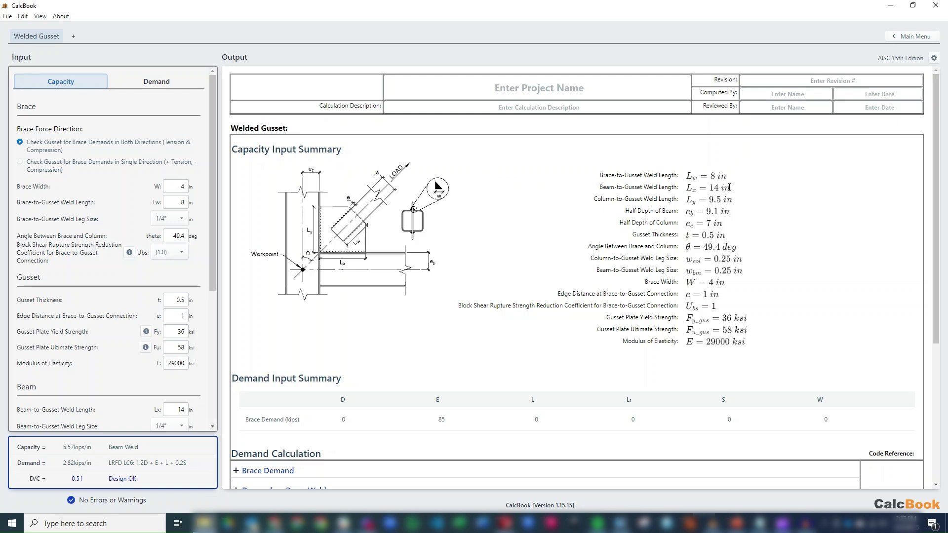
- Expand Brace Demand (LRFD LC6 = 85 kips) and Demand on Beam Weld in the output report
mouse_move(691, 200)
scroll(533, 229, down, 2)
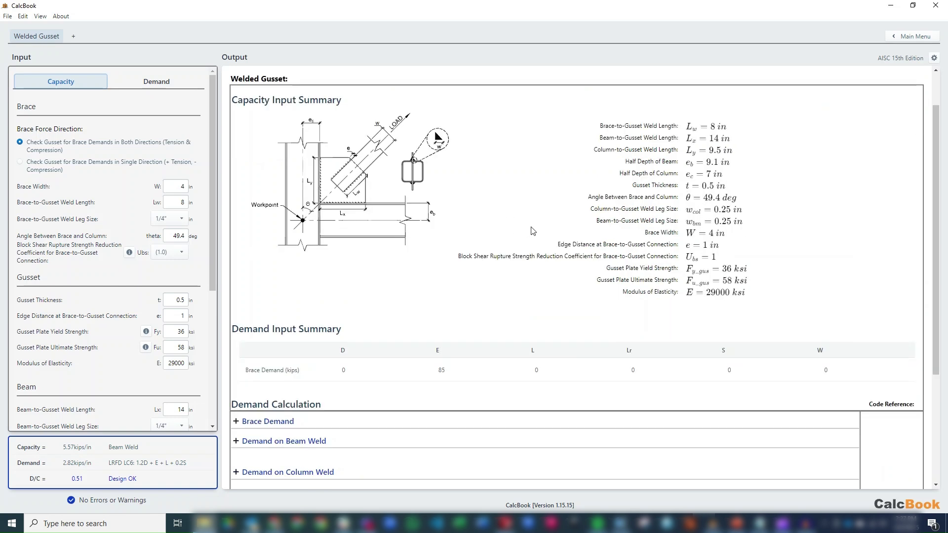
scroll(533, 228, down, 2)
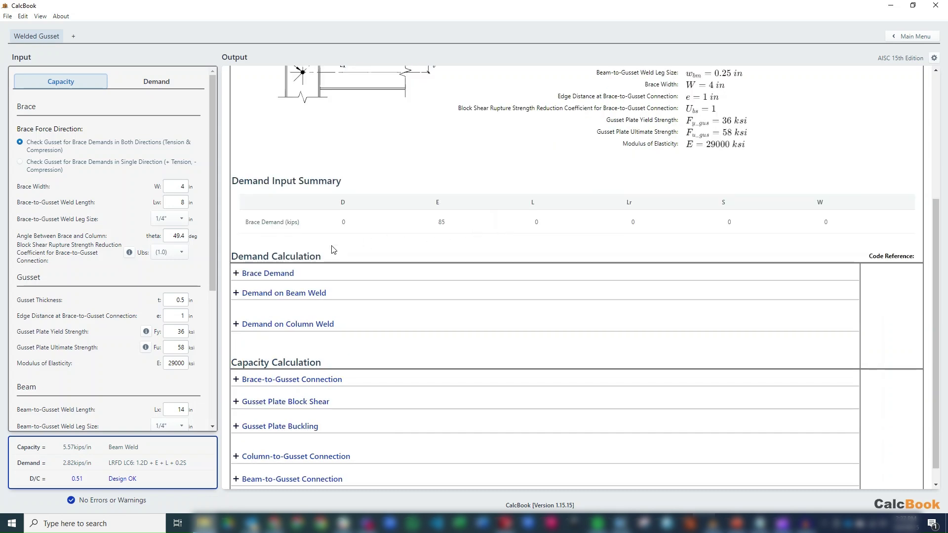
click(296, 273)
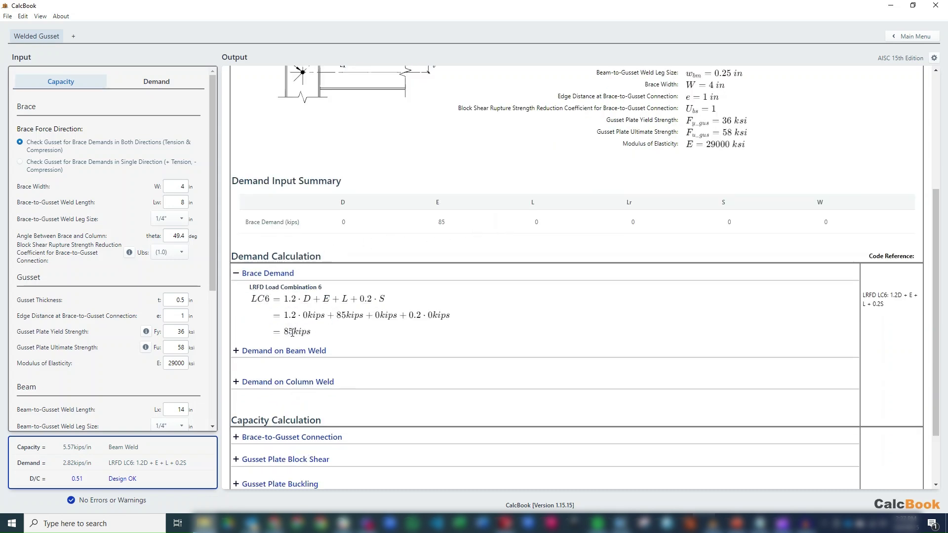
scroll(335, 321, down, 1)
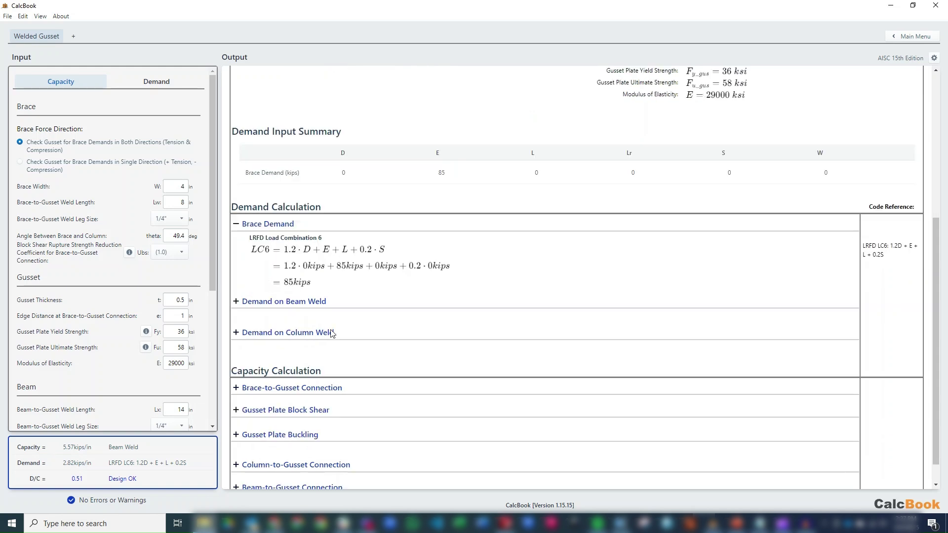
click(290, 302)
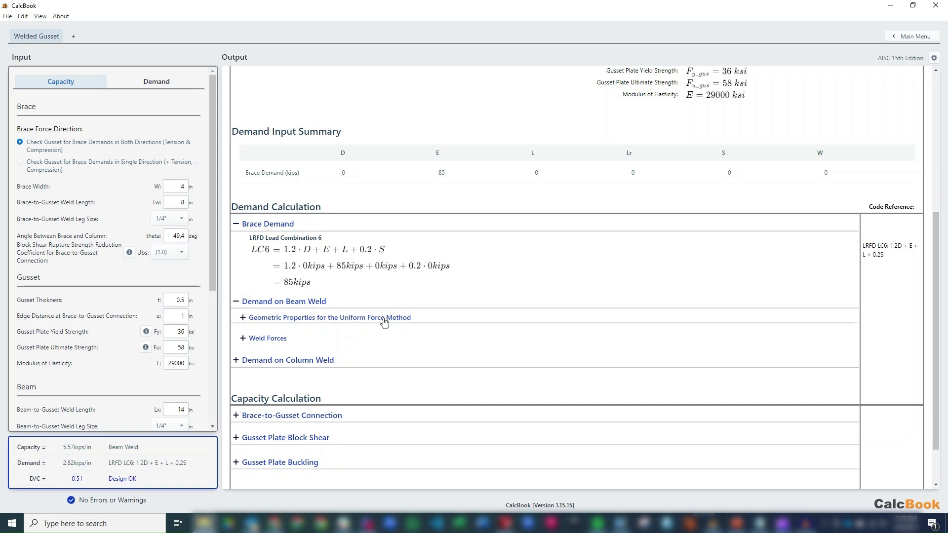
- Open Uniform Force Method geometric properties and review beta, alpha, r = 21.29 in, and Vb = 36.34 kips
click(352, 322)
scroll(482, 264, down, 2)
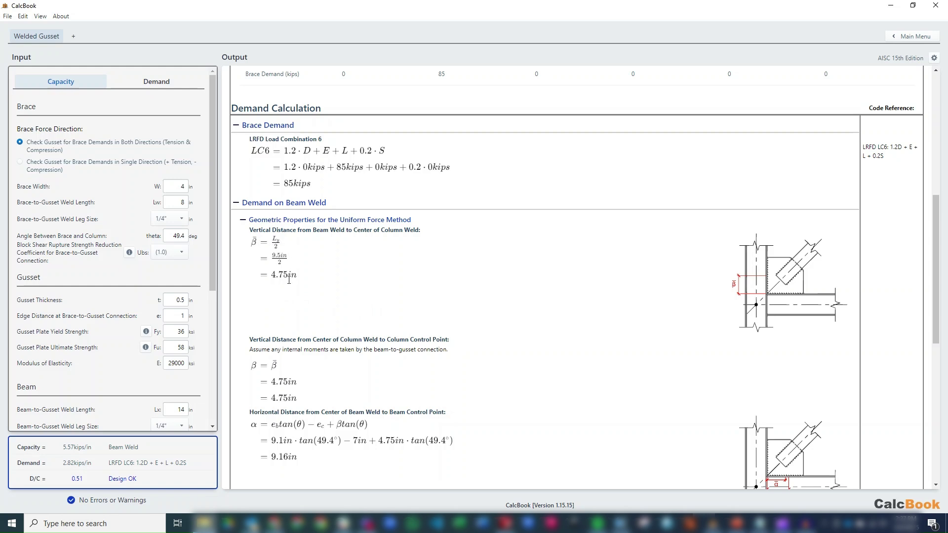
mouse_move(743, 314)
scroll(548, 287, down, 1)
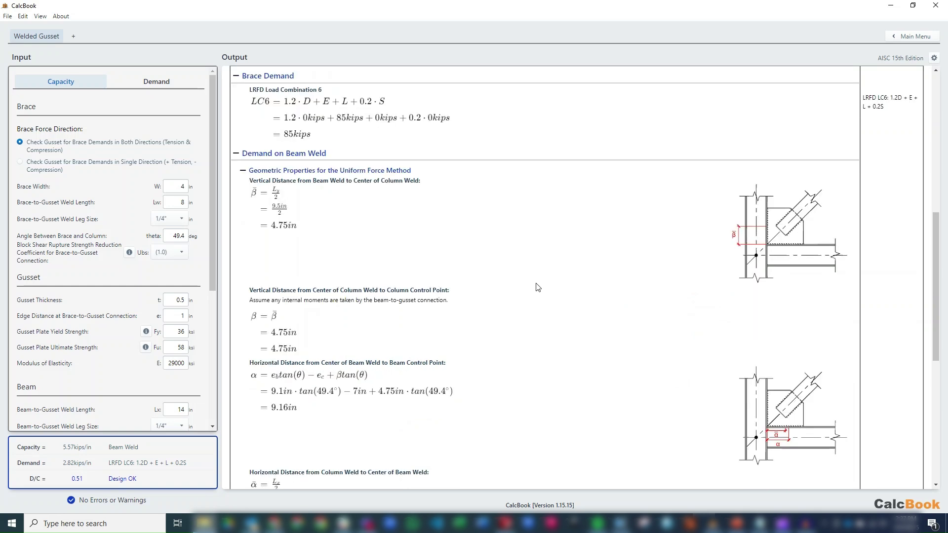
scroll(537, 286, down, 1)
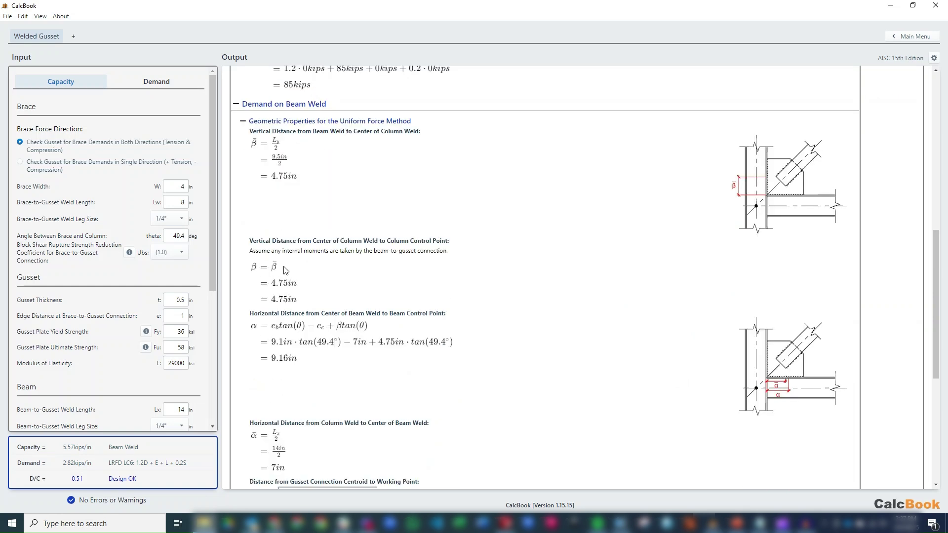
scroll(322, 269, down, 1)
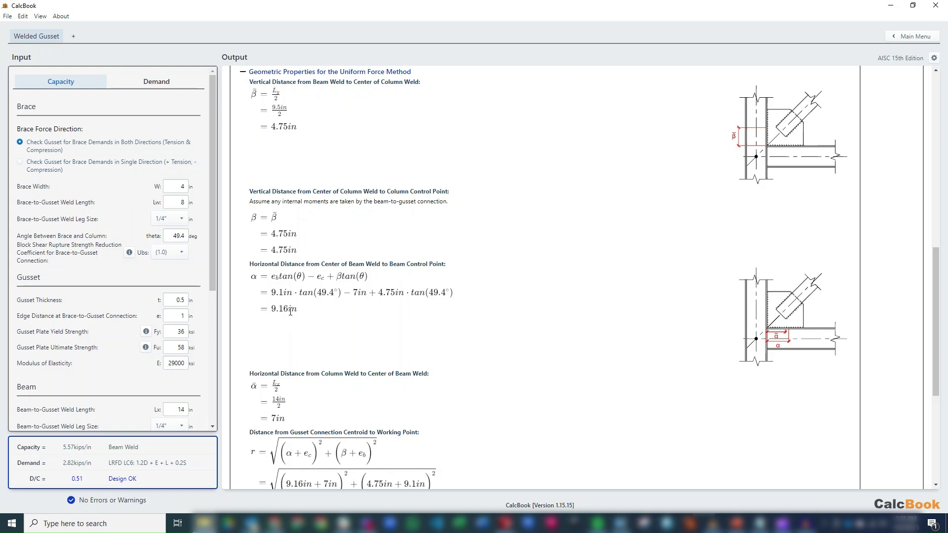
scroll(345, 308, down, 2)
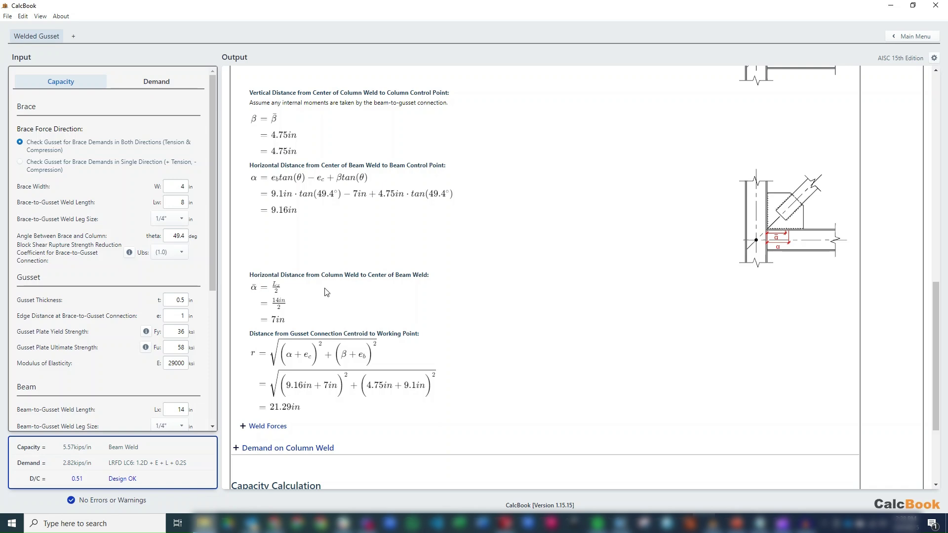
scroll(311, 293, down, 1)
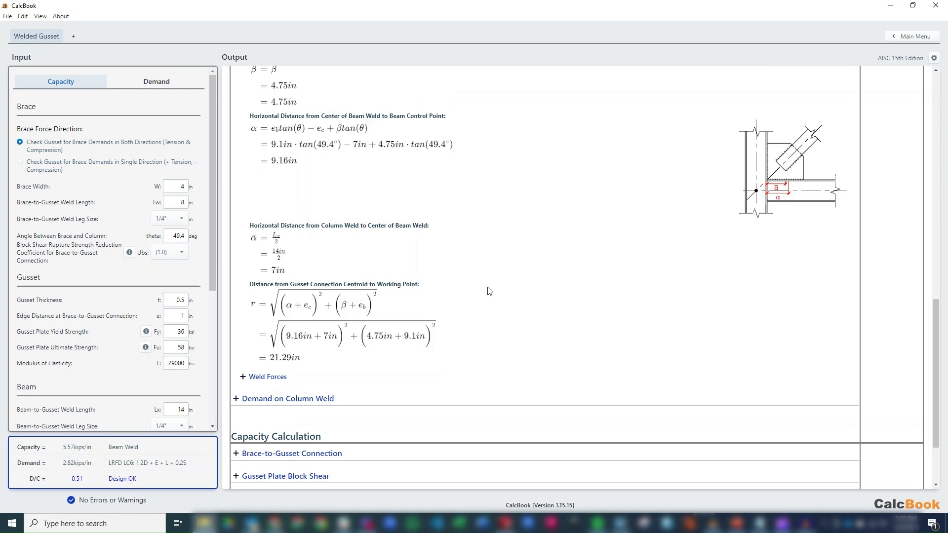
scroll(488, 291, down, 1)
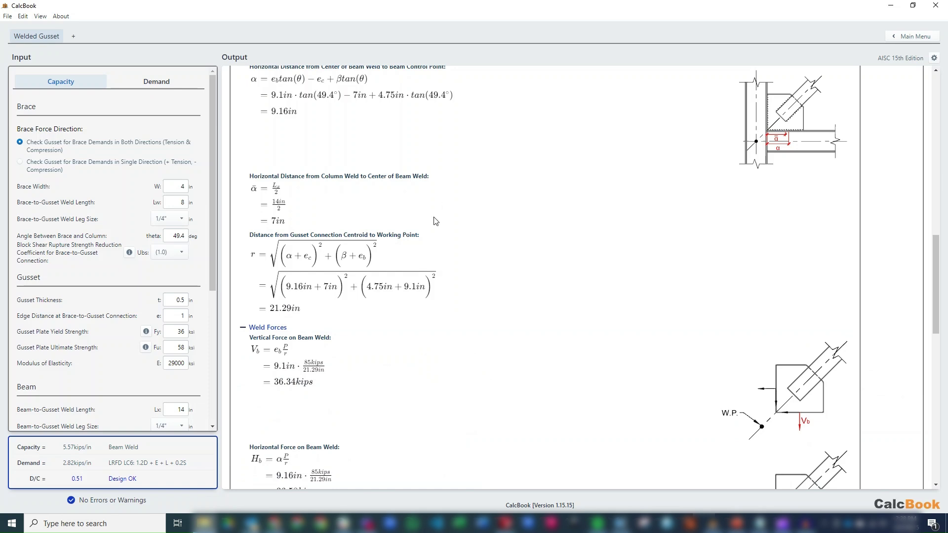
scroll(433, 219, down, 3)
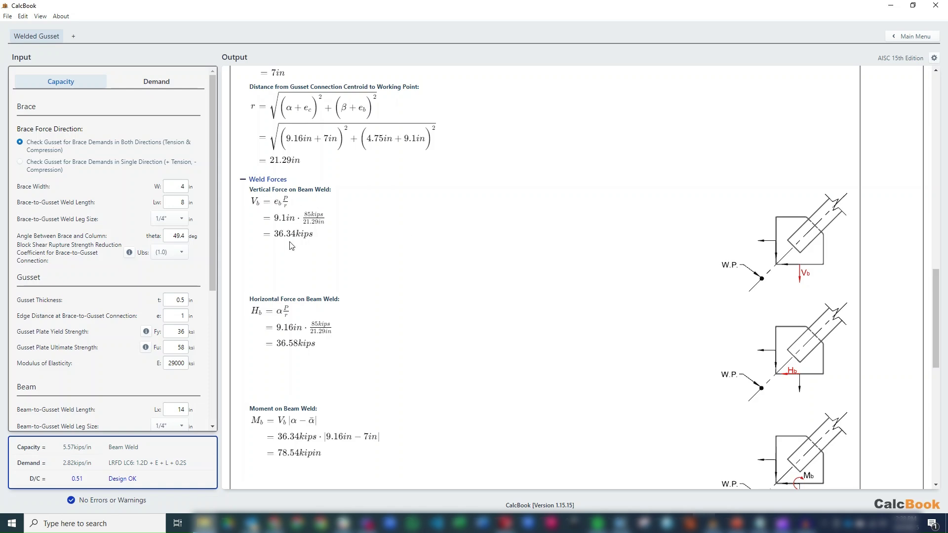
scroll(360, 232, down, 2)
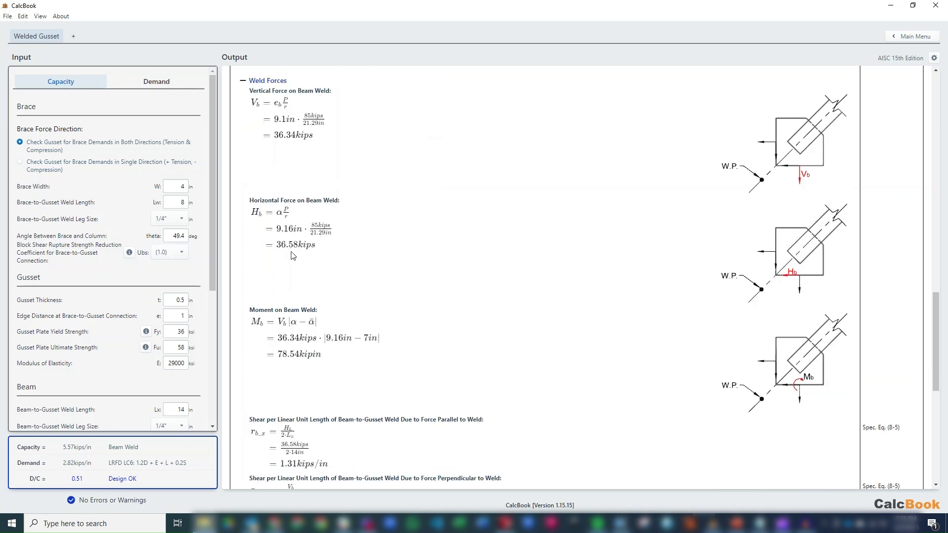
scroll(320, 260, down, 1)
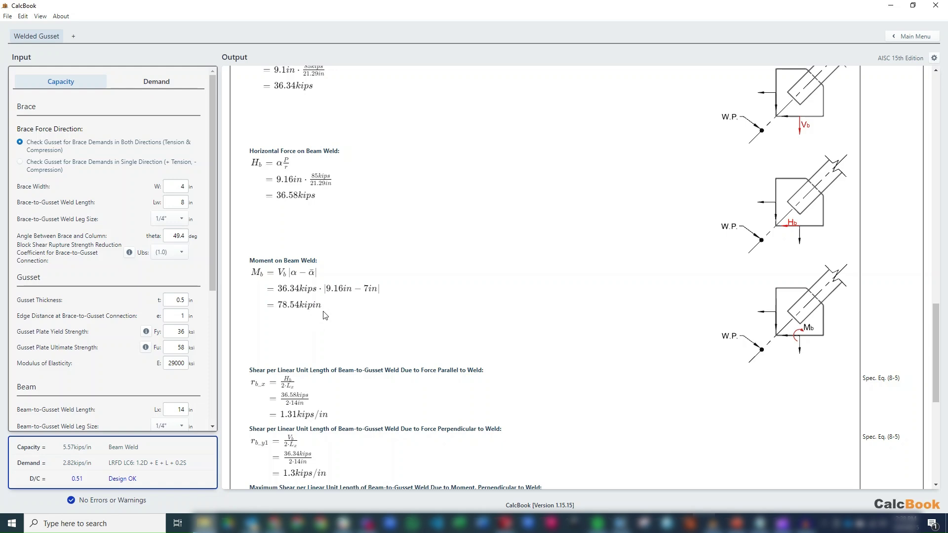
scroll(329, 313, down, 3)
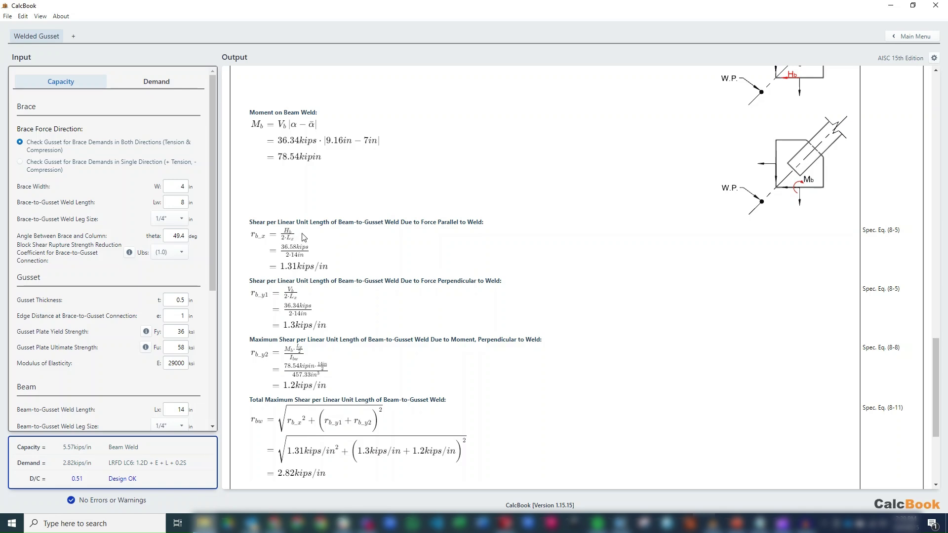
scroll(334, 265, down, 1)
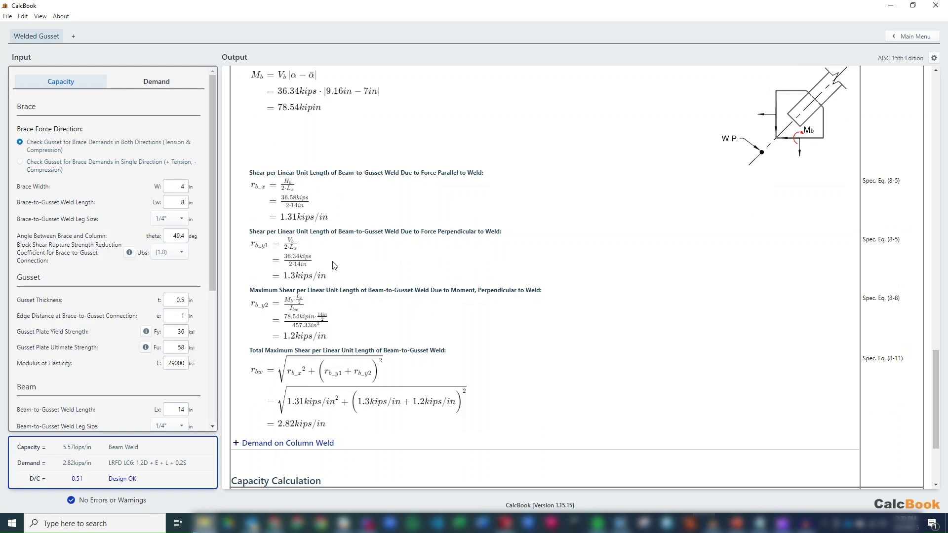
scroll(334, 265, down, 1)
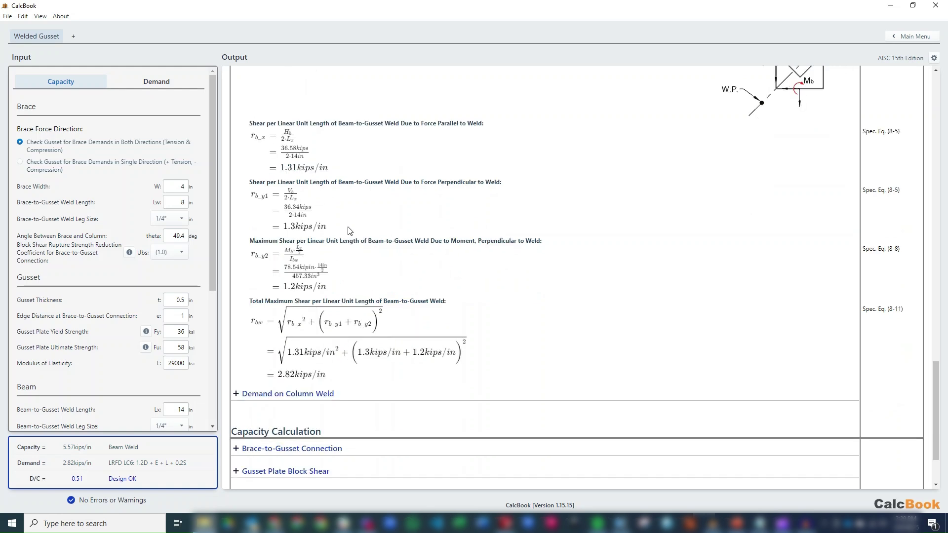
scroll(349, 231, down, 2)
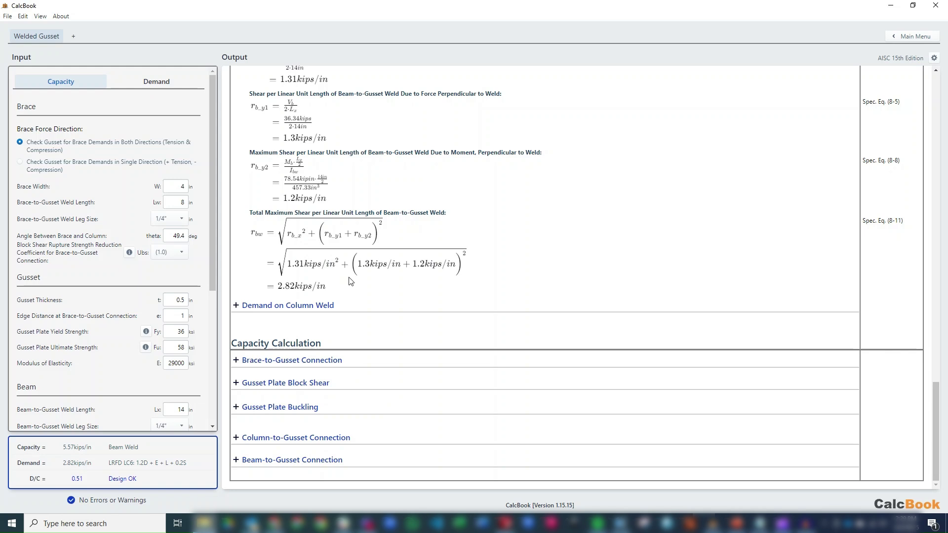
- Open Demand on Column Weld and its Weld Forces, reviewing the 1.78 kips/in total shear
click(327, 305)
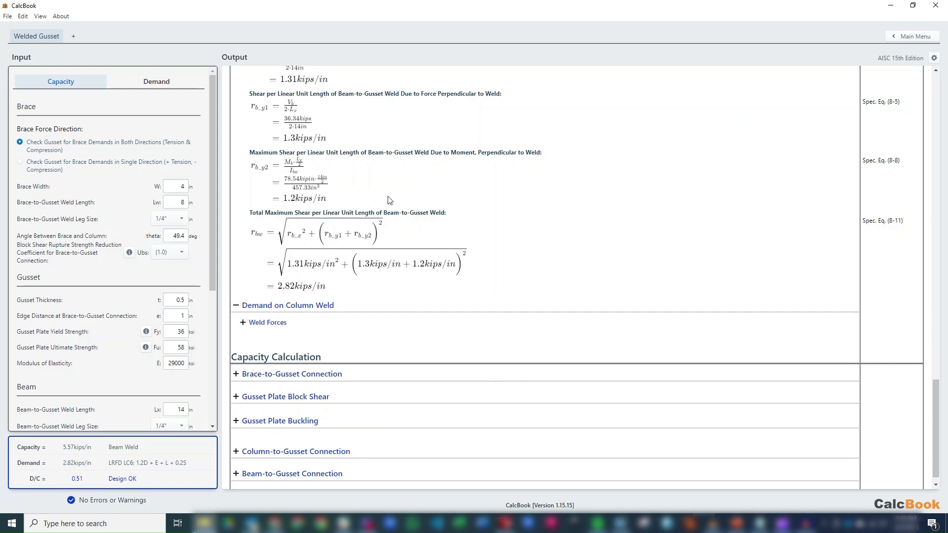
click(310, 324)
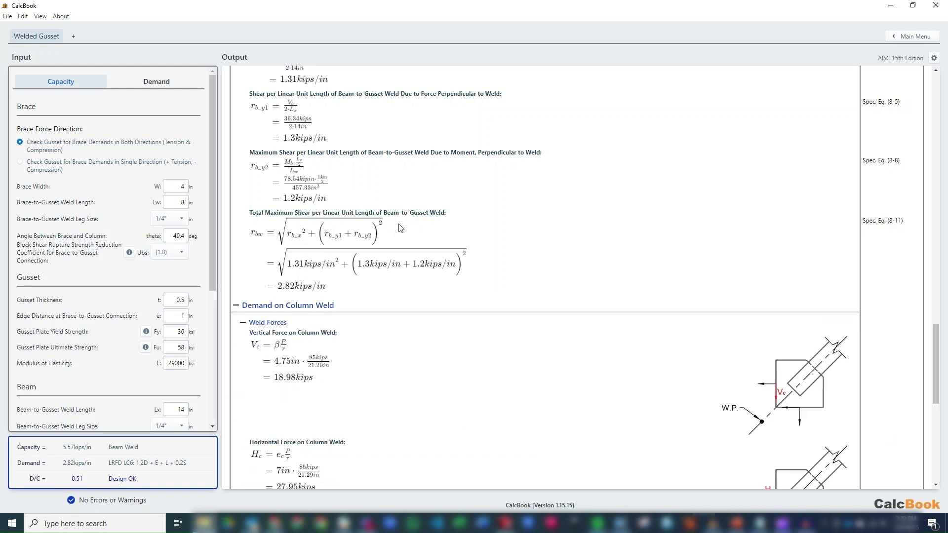
scroll(416, 265, down, 3)
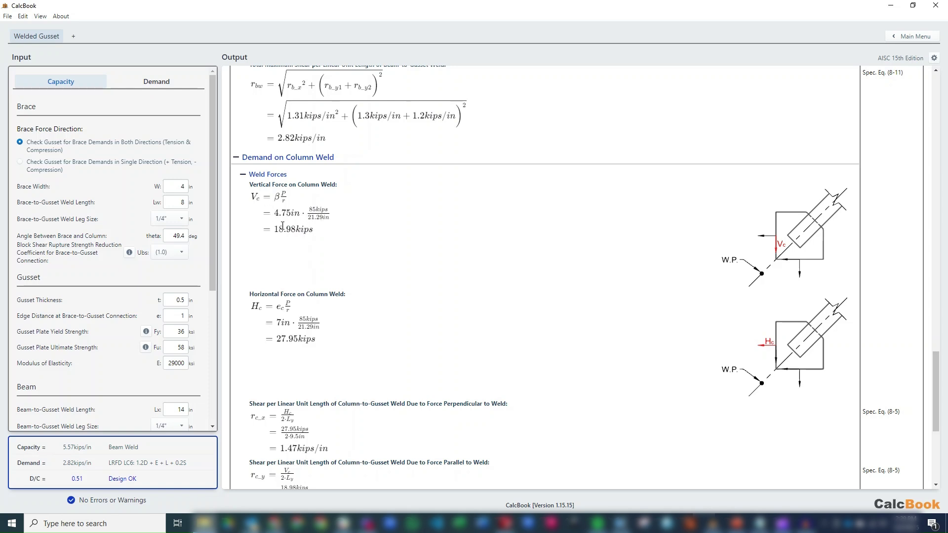
scroll(291, 241, down, 2)
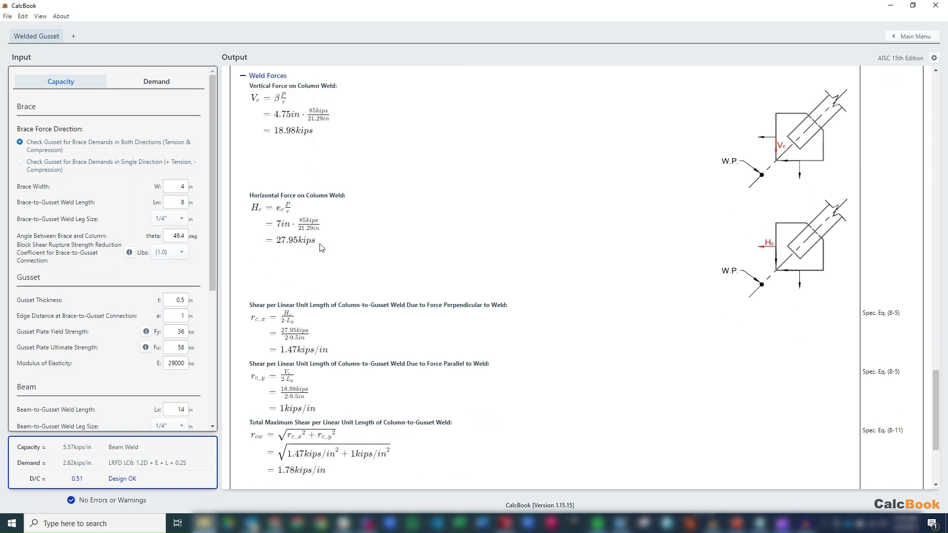
scroll(303, 256, down, 1)
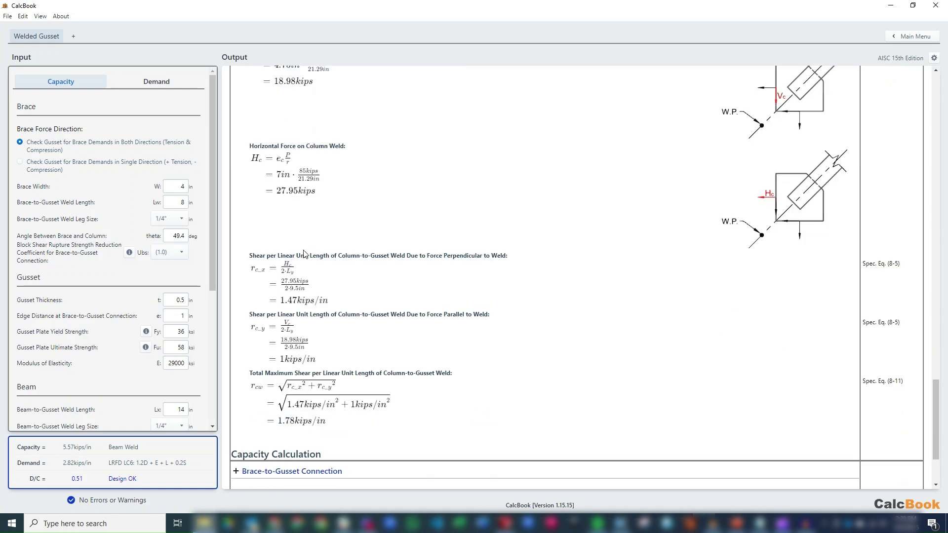
scroll(310, 369, down, 2)
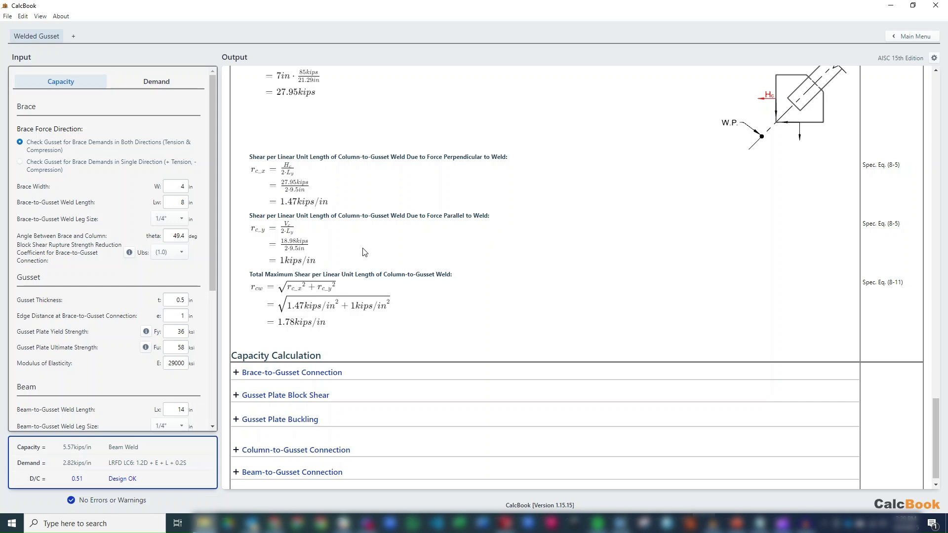
scroll(371, 247, down, 1)
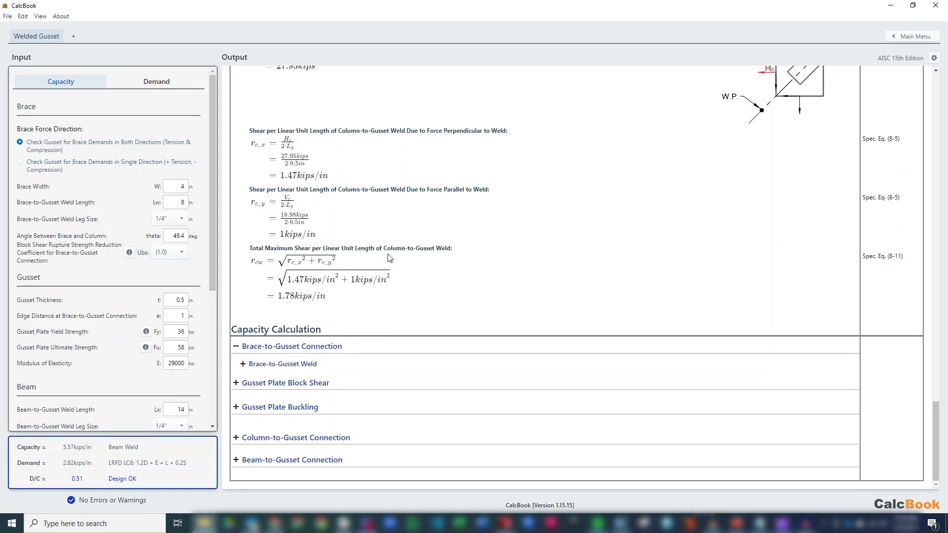
- Review the 178.19 kips Brace-to-Gusset Weld capacity and open Gusset Plate Block Shear
scroll(417, 235, down, 5)
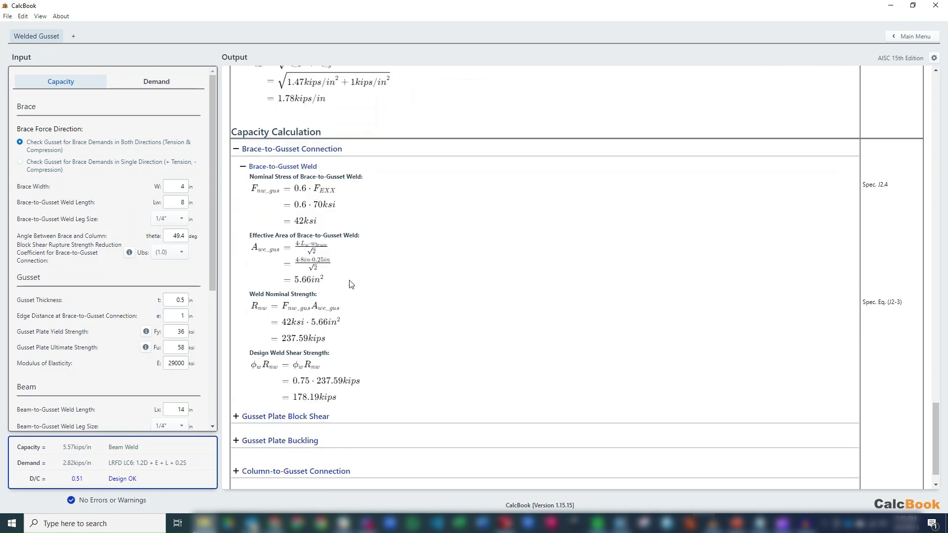
scroll(361, 303, down, 1)
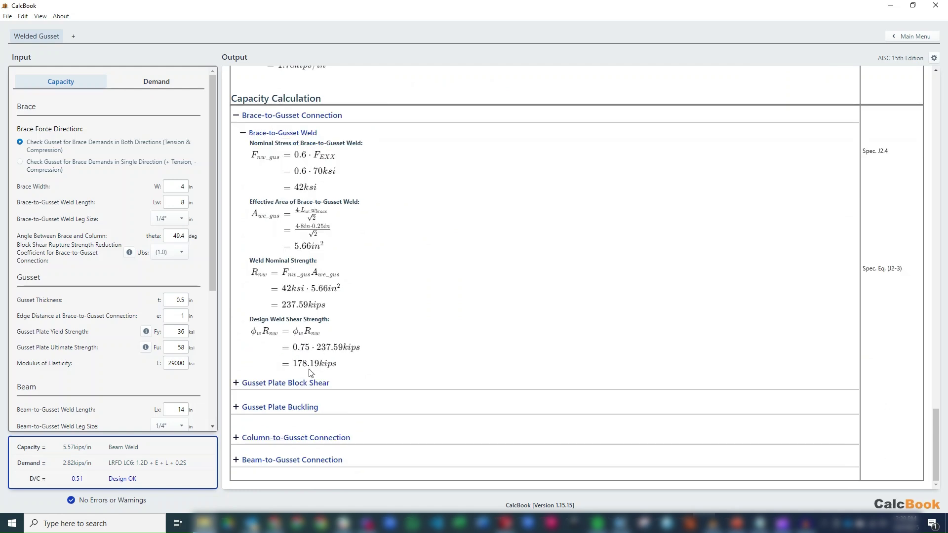
click(304, 383)
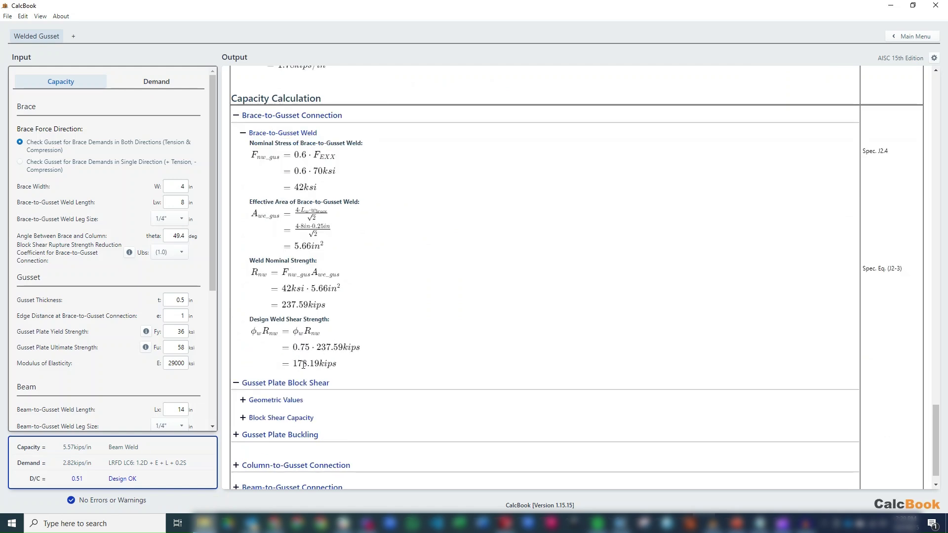
scroll(412, 295, down, 1)
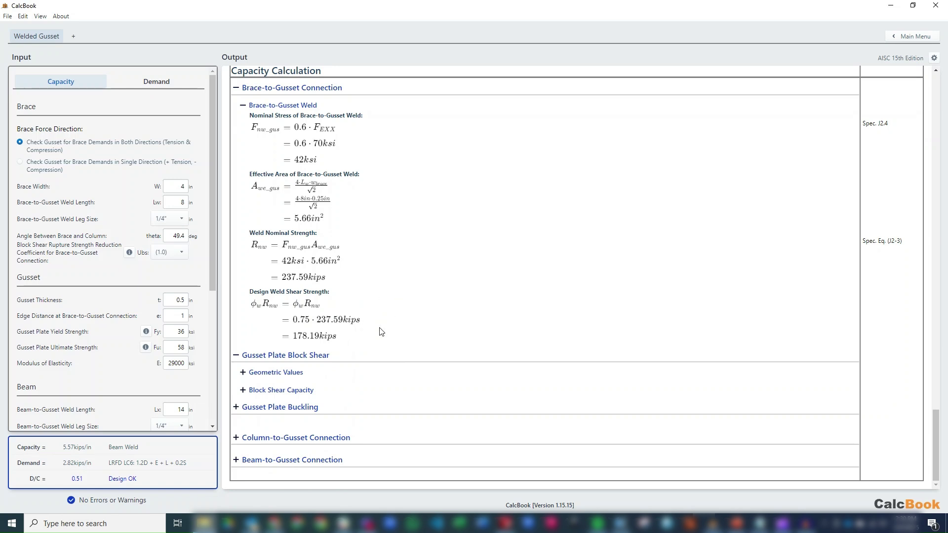
- Open block shear Geometric Values and review the 288.8 kips nominal and 216.6 kips design strength
click(306, 377)
scroll(457, 304, down, 3)
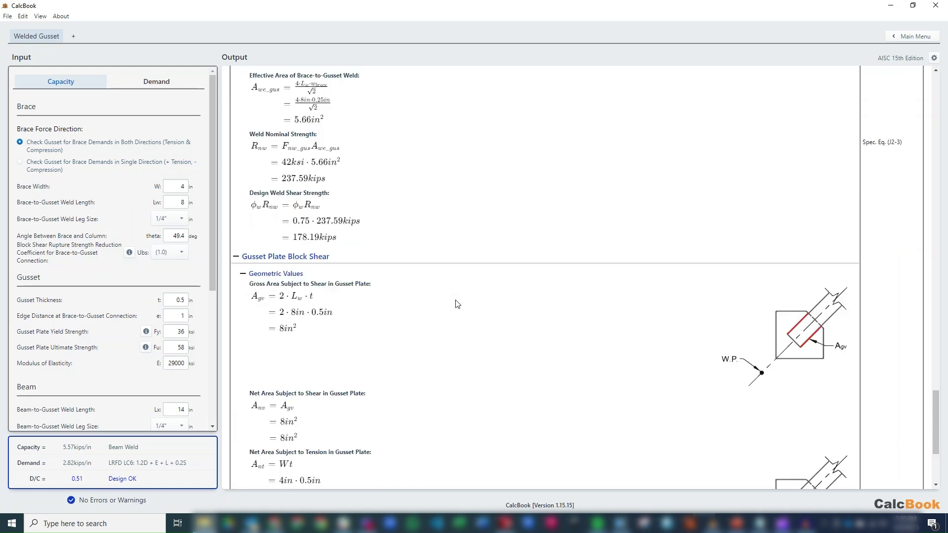
scroll(450, 310, down, 1)
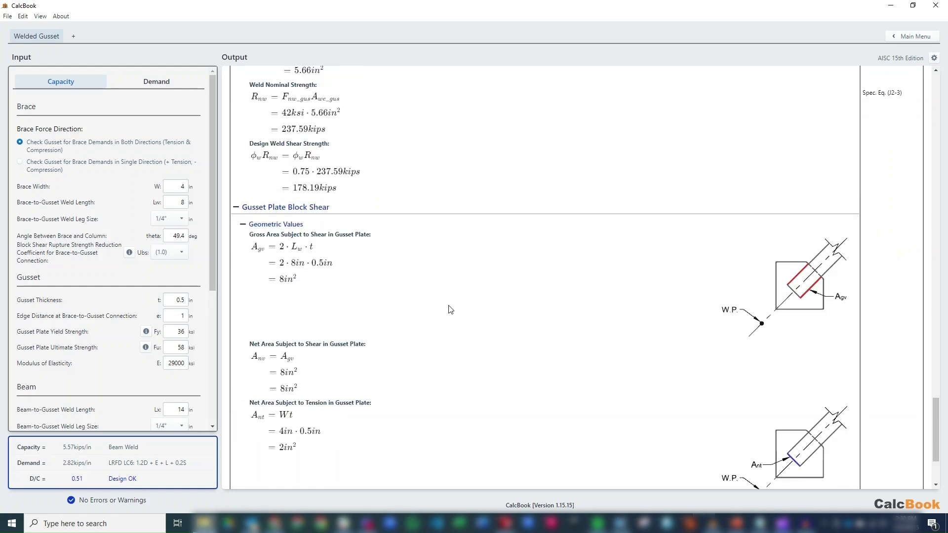
scroll(451, 309, down, 3)
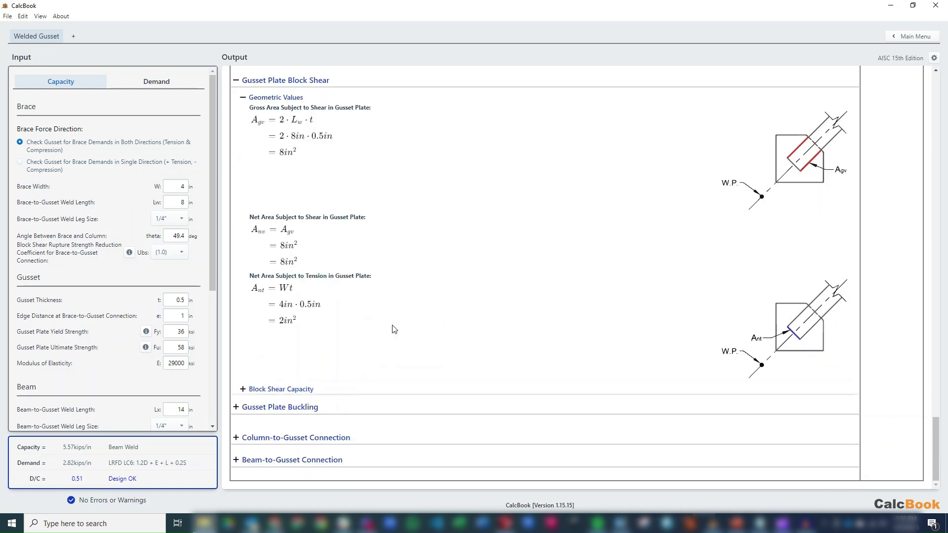
scroll(395, 329, down, 3)
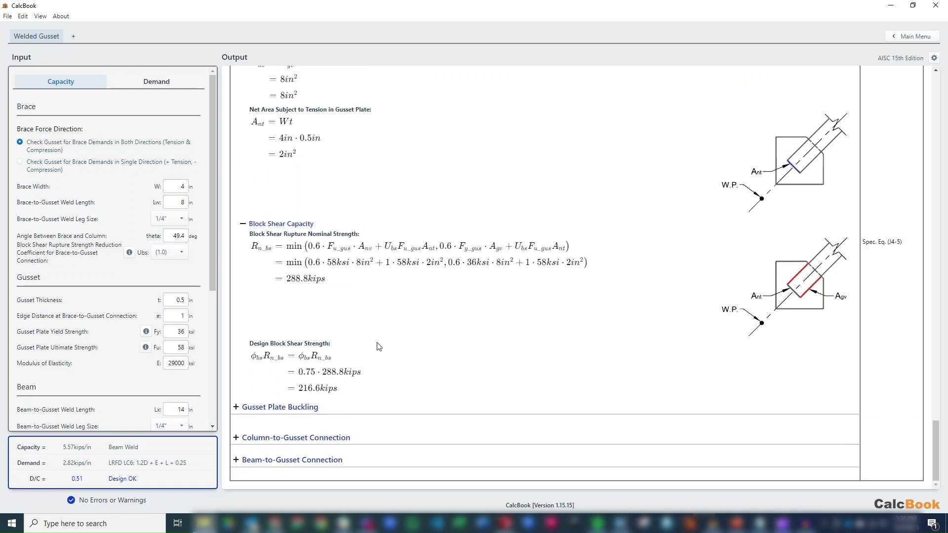
- Open Gusset Plate Buckling geometry: 13.24 in Whitmore width, 6.62 in² area, slenderness 1.57
click(295, 407)
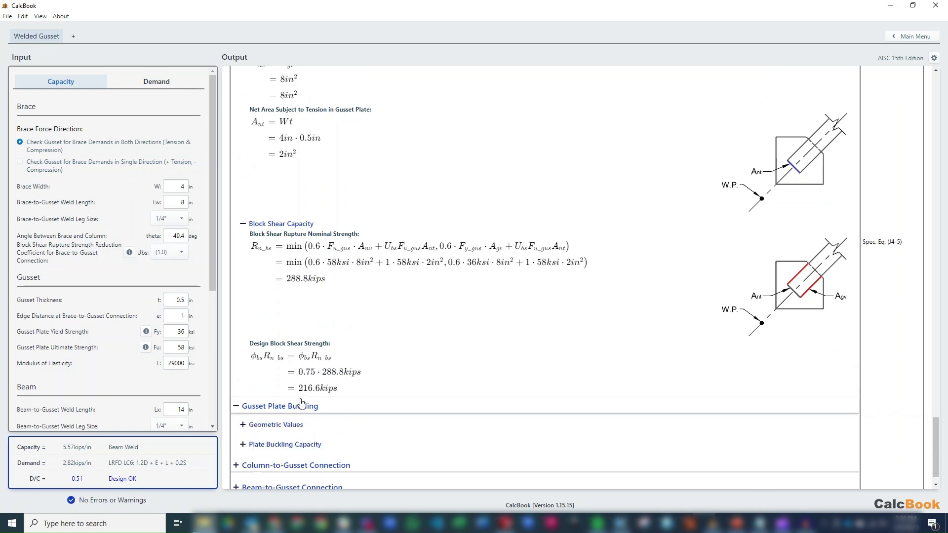
scroll(409, 327, down, 1)
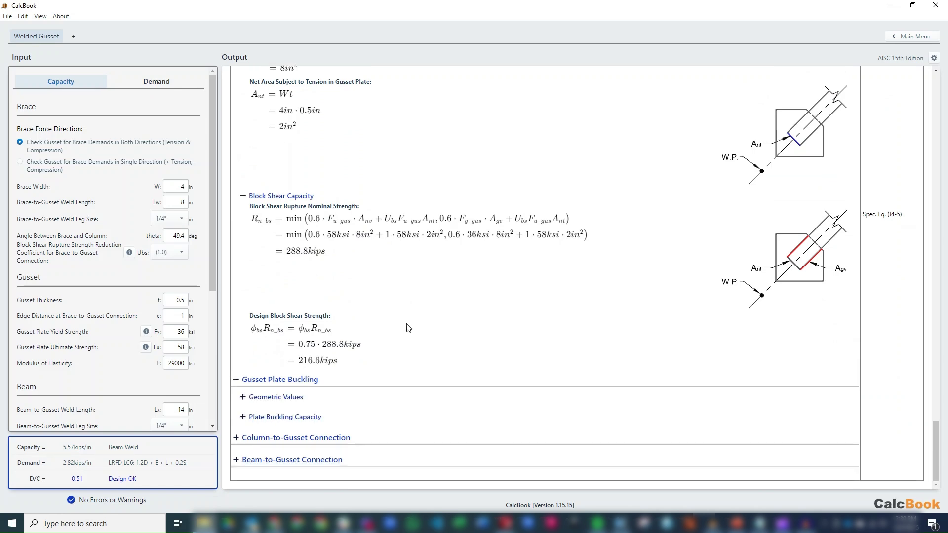
click(327, 399)
scroll(472, 305, down, 2)
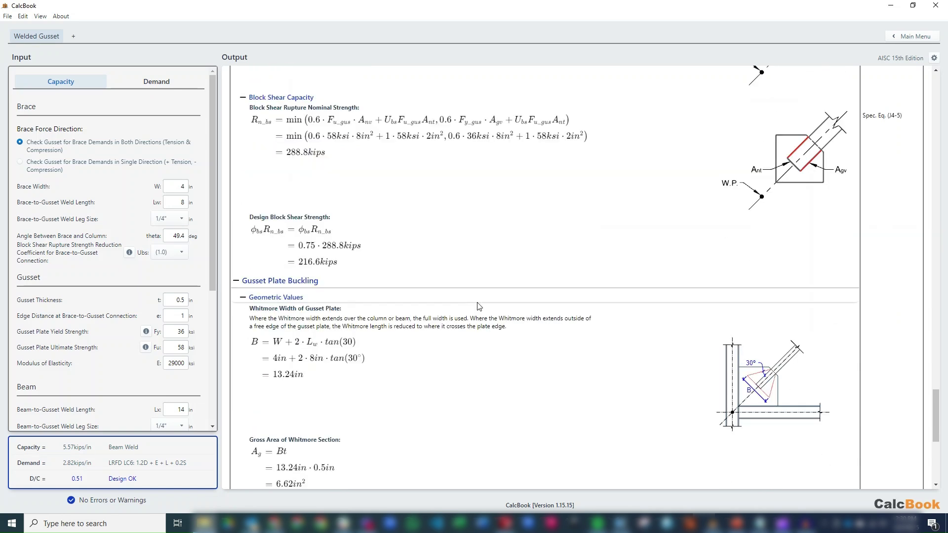
scroll(504, 316, down, 2)
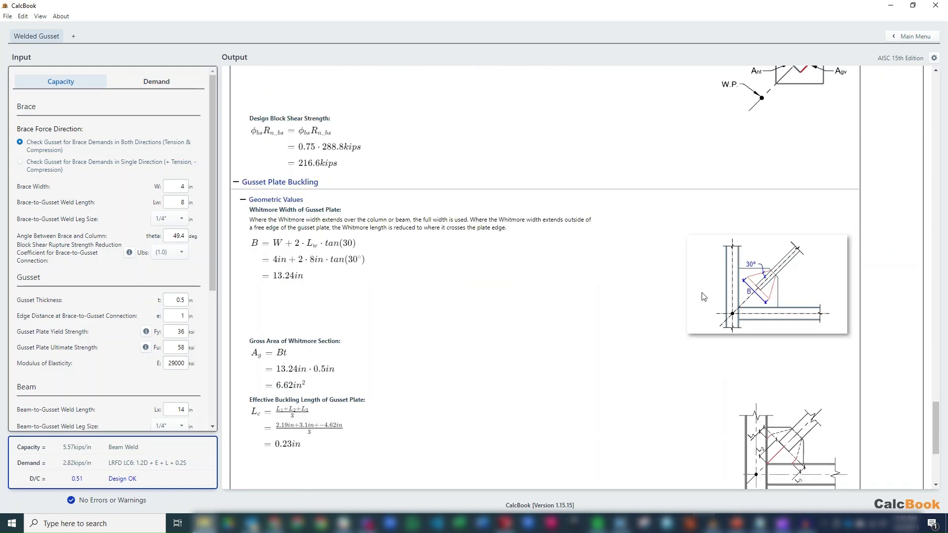
mouse_move(703, 298)
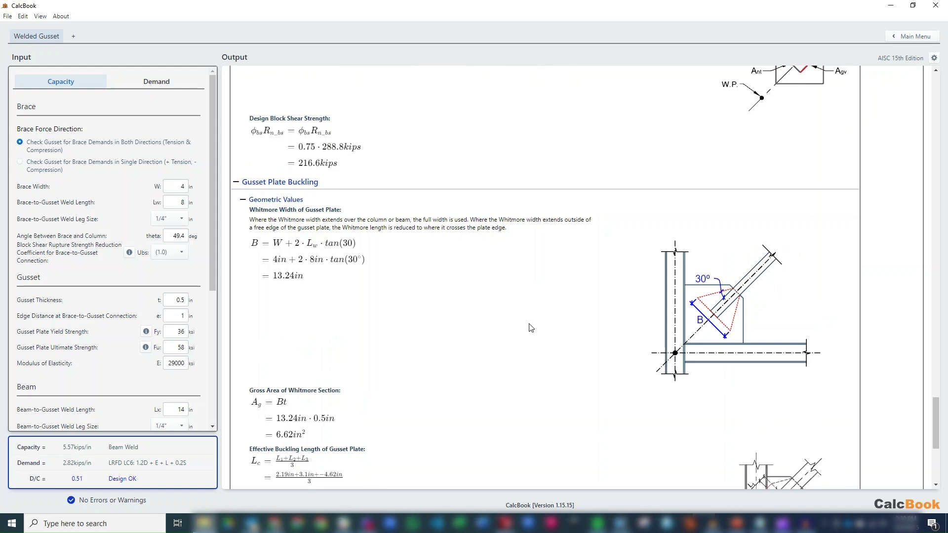
scroll(532, 327, down, 3)
mouse_move(760, 348)
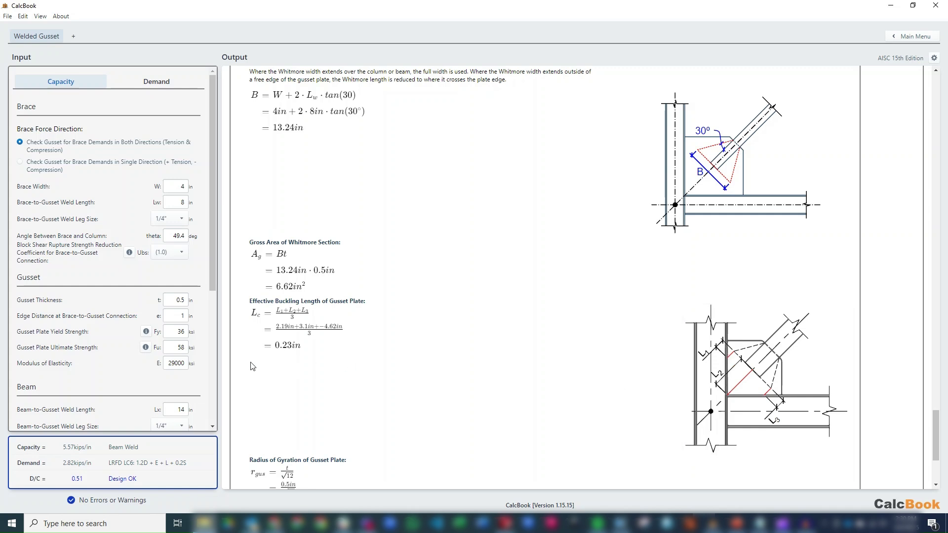
scroll(279, 348, down, 3)
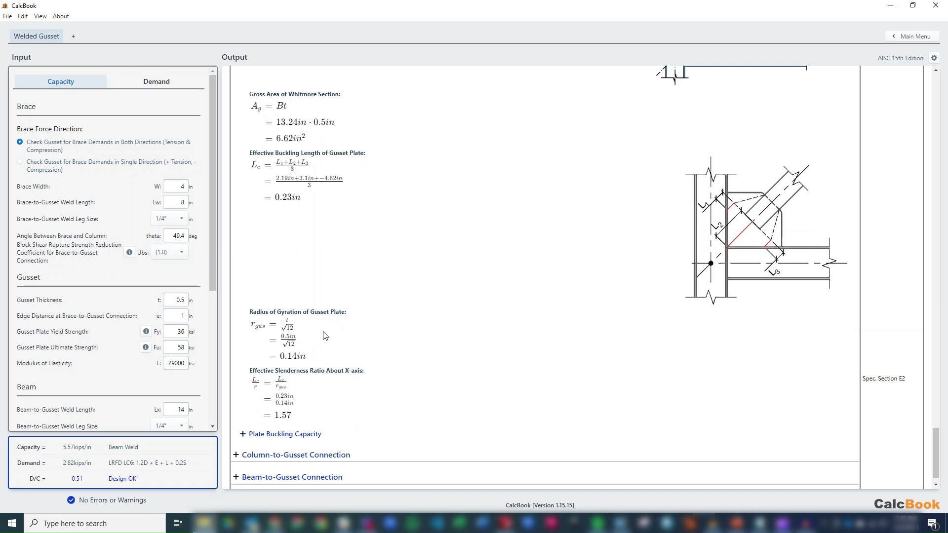
scroll(326, 335, down, 1)
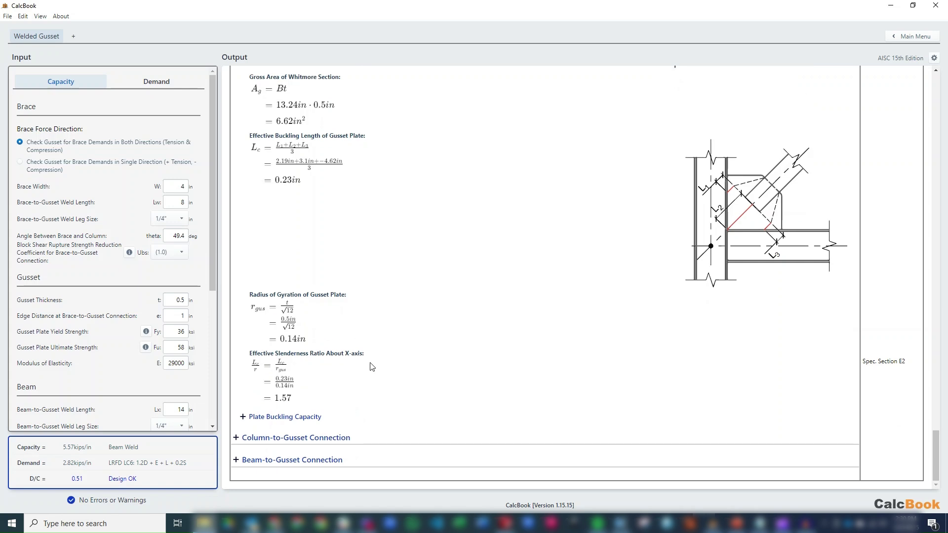
- Expand Plate Buckling Capacity to show Fcr = 36 ksi, Pn = 238.25 kips and 214.42 kips design strength
click(318, 421)
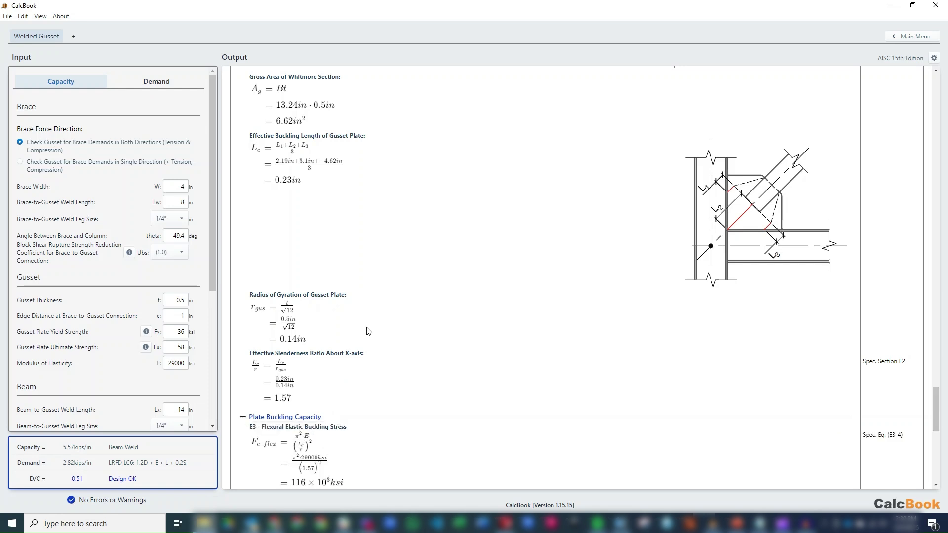
scroll(368, 331, down, 5)
scroll(393, 319, down, 5)
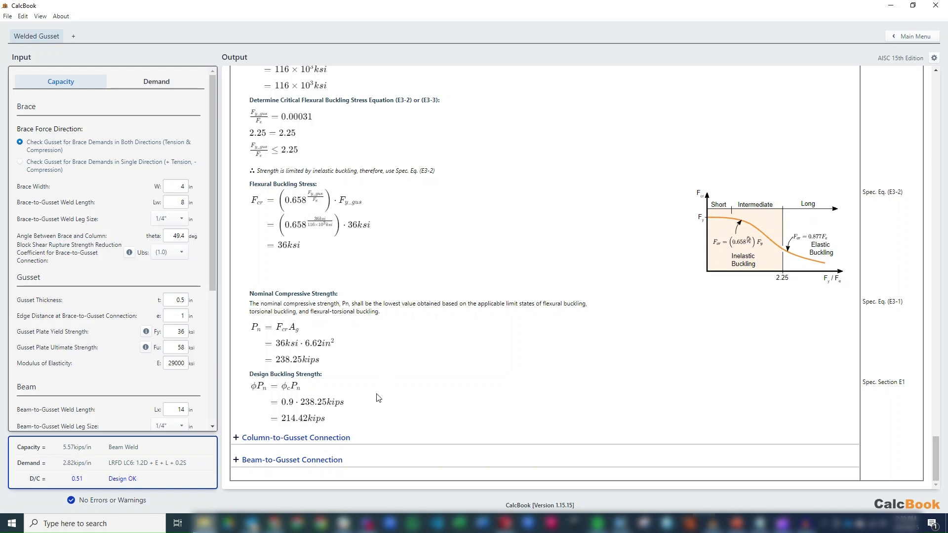
- Expand the column-to-gusset connection and weld (5.57 kips/in), then the beam-to-gusset connection
click(344, 437)
click(330, 440)
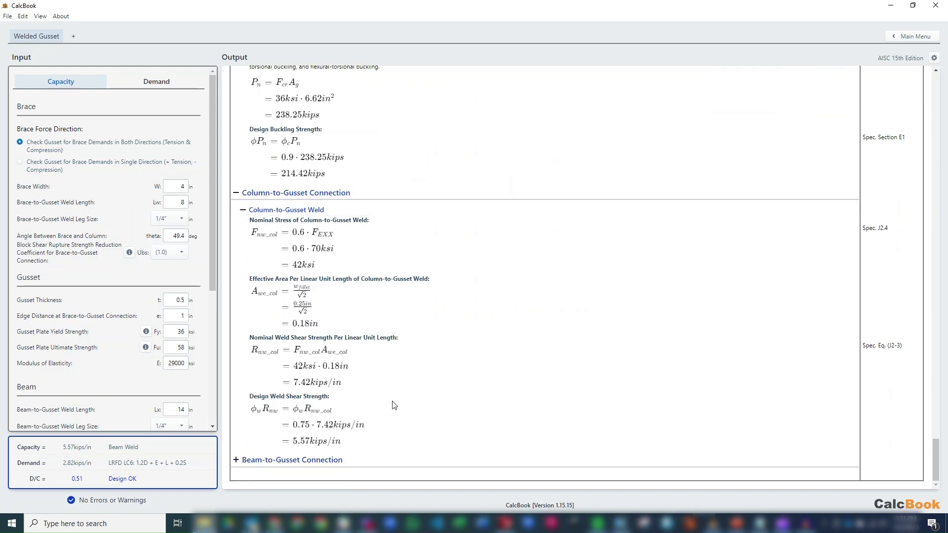
click(341, 459)
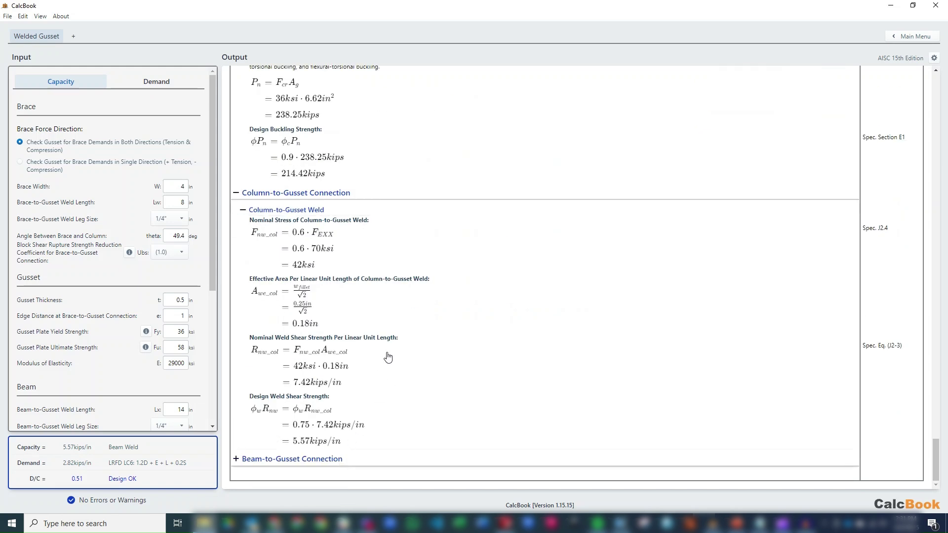